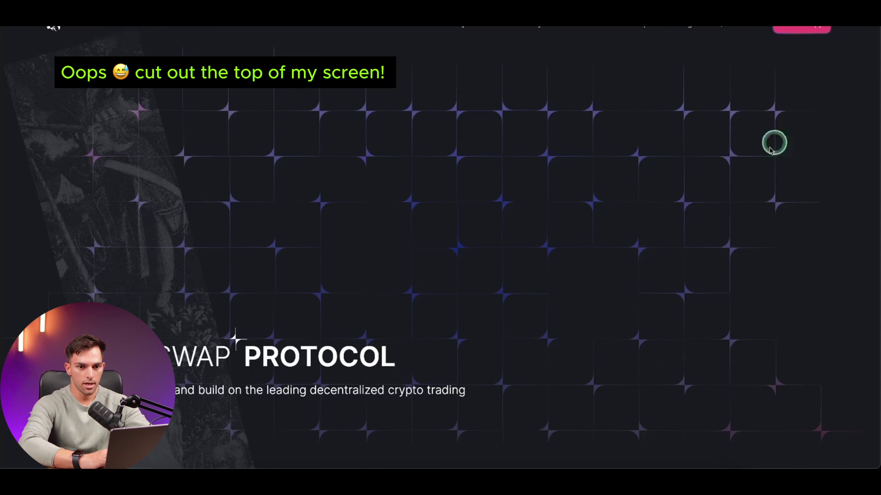
# Launch the Uniswap app and connect MetaMask as its wallet.
pyautogui.click(800, 30)
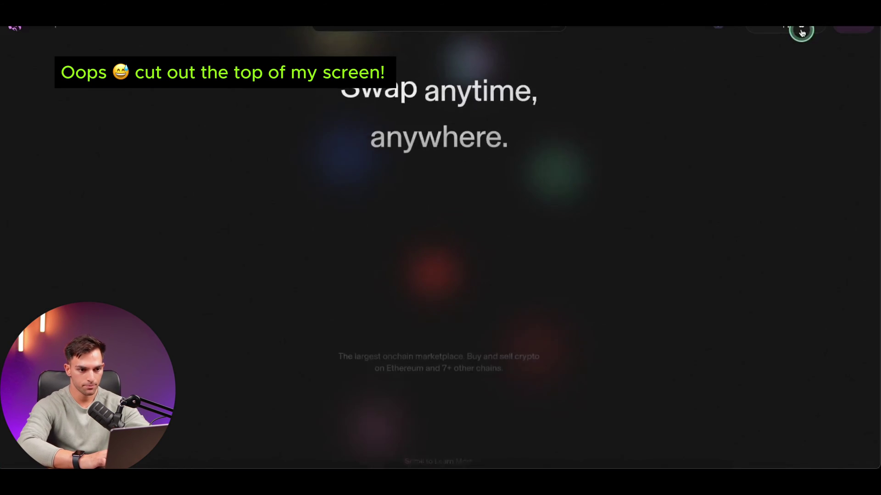
pyautogui.moveTo(681, 189)
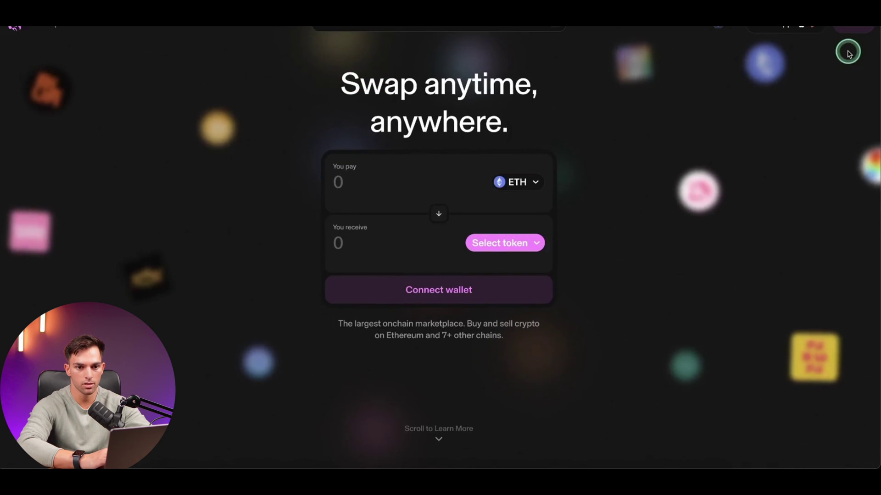
pyautogui.click(859, 29)
pyautogui.click(736, 108)
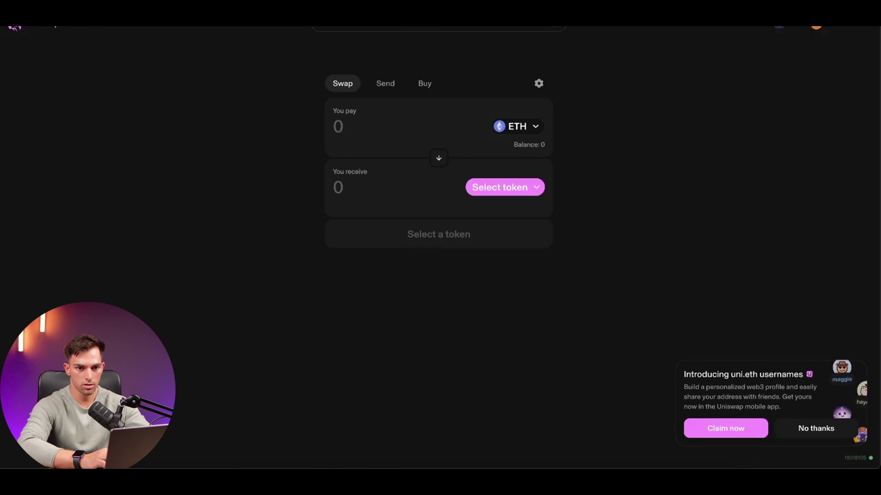
# Check the 0.100 ETH balance in the account panel and in MetaMask.
pyautogui.click(816, 26)
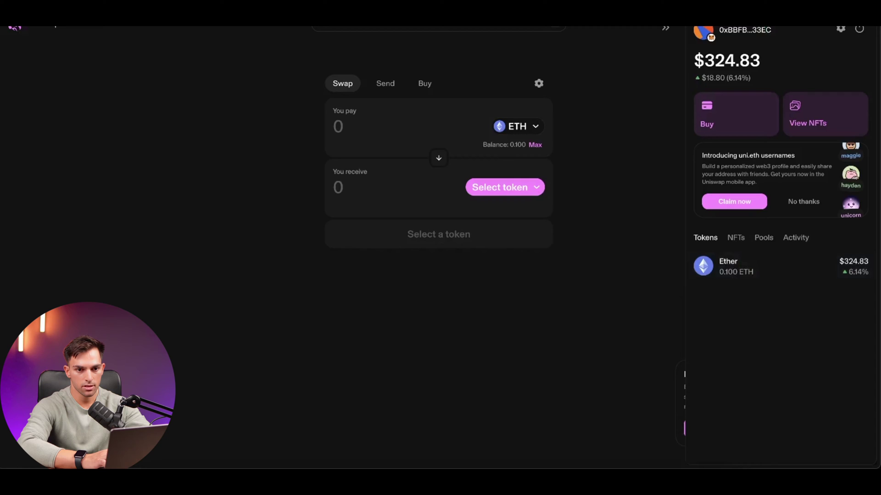
pyautogui.click(765, 34)
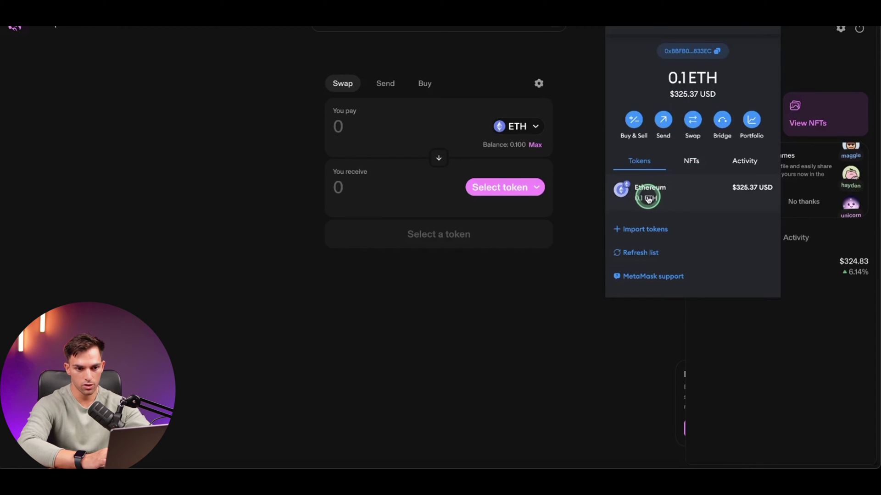
pyautogui.click(395, 96)
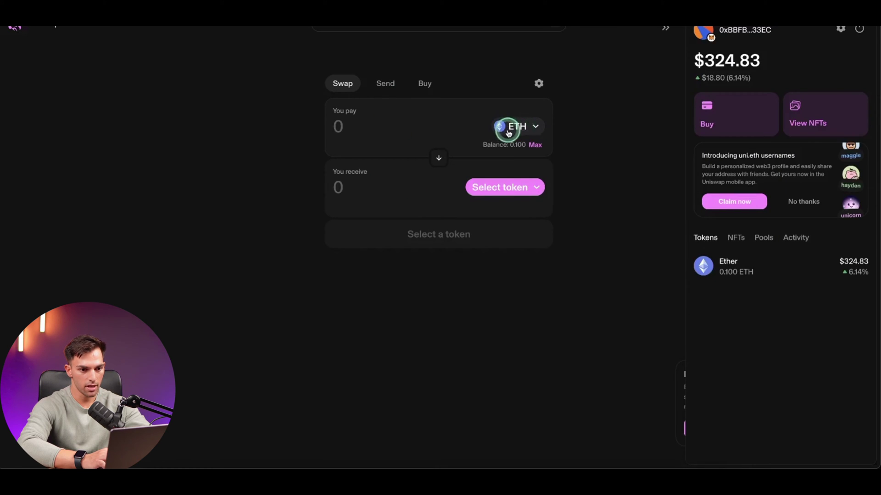
# Choose Render Token (RNDR) as the token to receive.
pyautogui.click(498, 187)
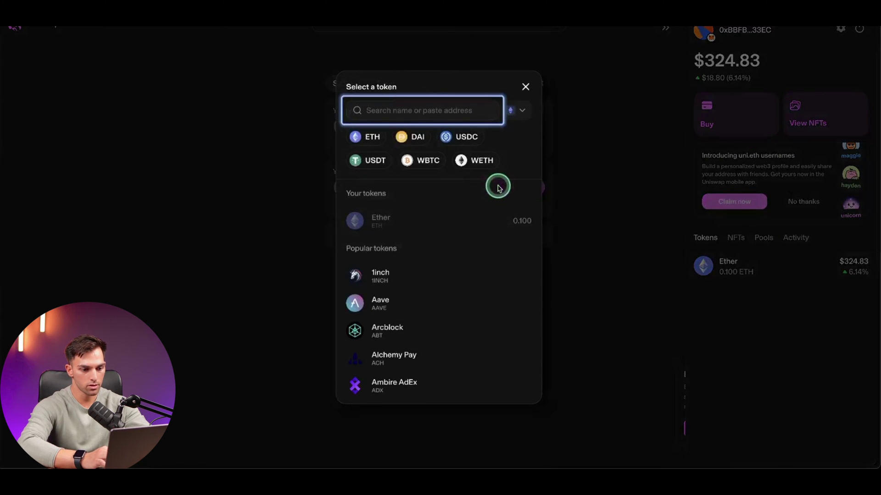
pyautogui.write('render')
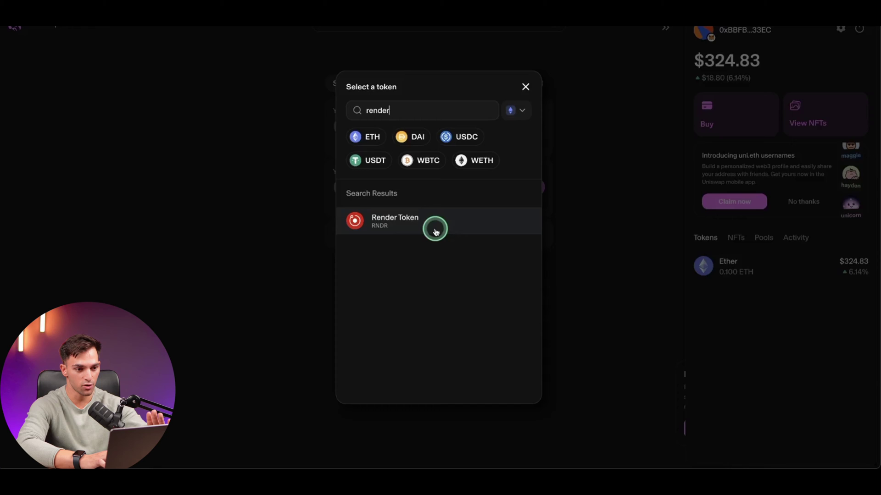
pyautogui.click(388, 226)
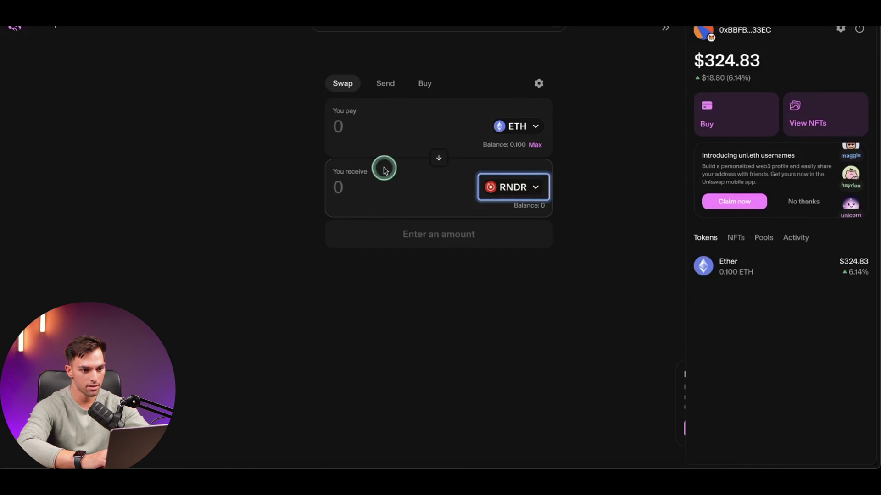
# Enter 0.05 ETH to pay, quoting about 21.9685 RNDR.
pyautogui.click(371, 132)
pyautogui.write('0.05')
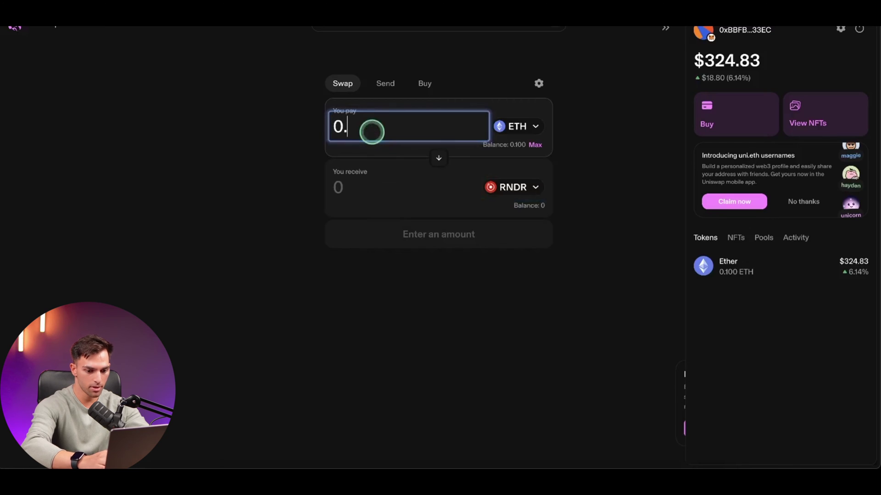
pyautogui.click(363, 185)
pyautogui.click(403, 189)
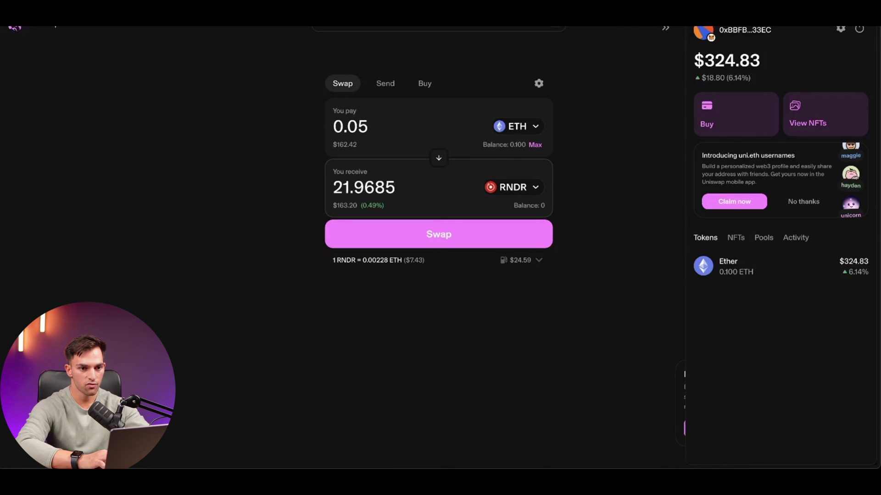
# Search CoinGecko for 'render' and open the Render coin page.
pyautogui.click(651, 20)
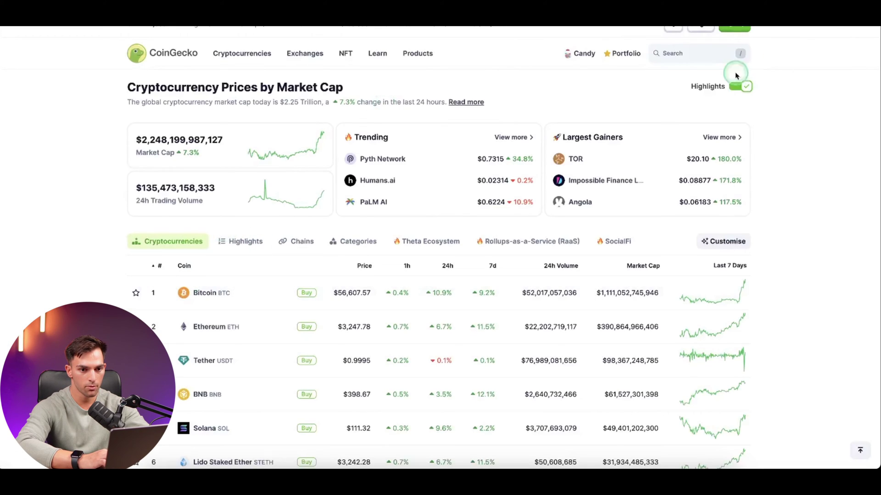
pyautogui.click(675, 53)
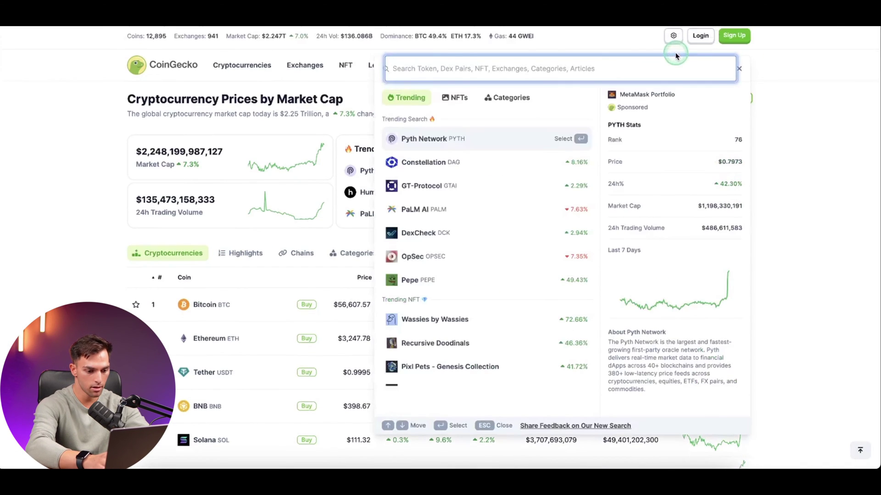
pyautogui.write('render')
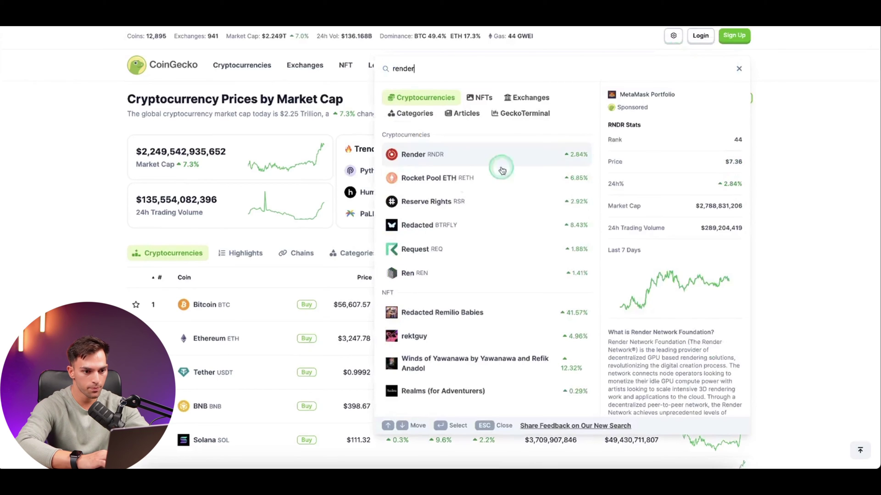
pyautogui.click(419, 142)
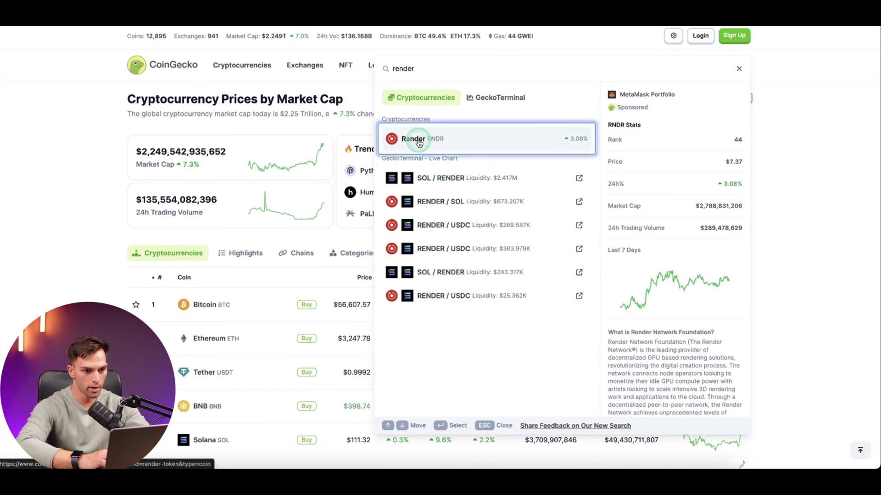
# Switch Render's price chart to the one-month range.
pyautogui.scroll(-1, 244, 314)
pyautogui.click(544, 98)
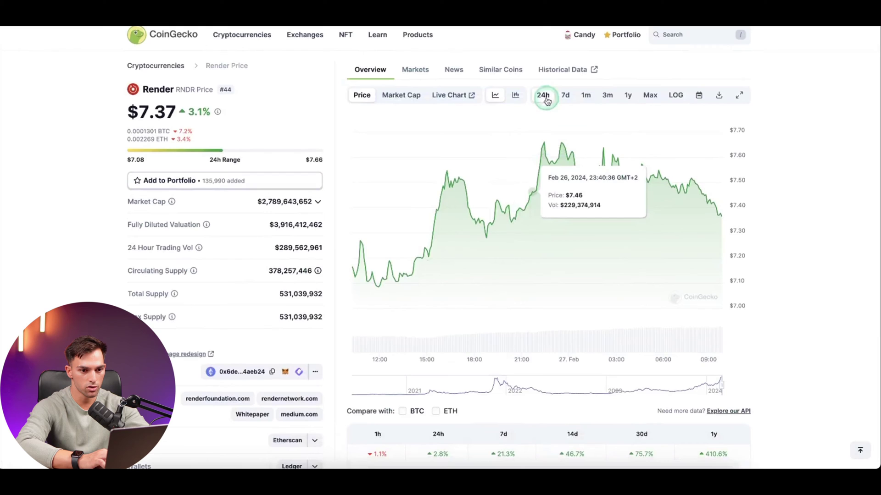
pyautogui.click(585, 95)
pyautogui.click(554, 255)
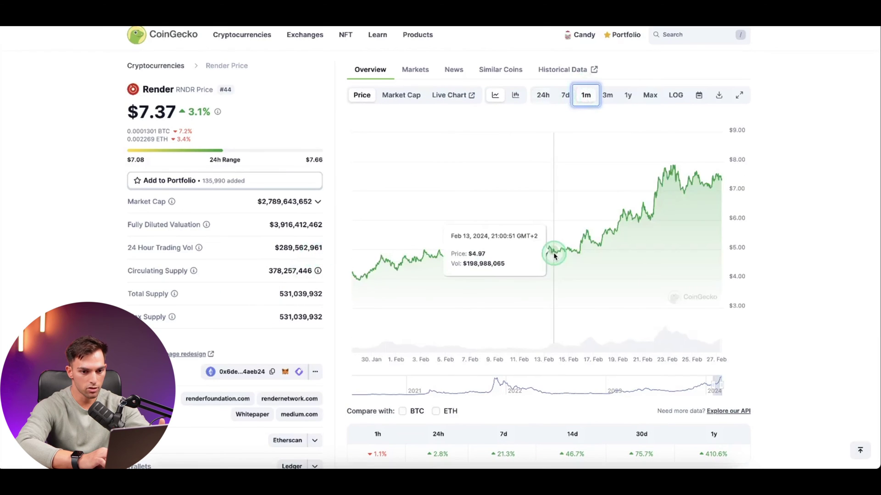
# Copy Render's contract address from the coin page.
pyautogui.scroll(-2, 271, 337)
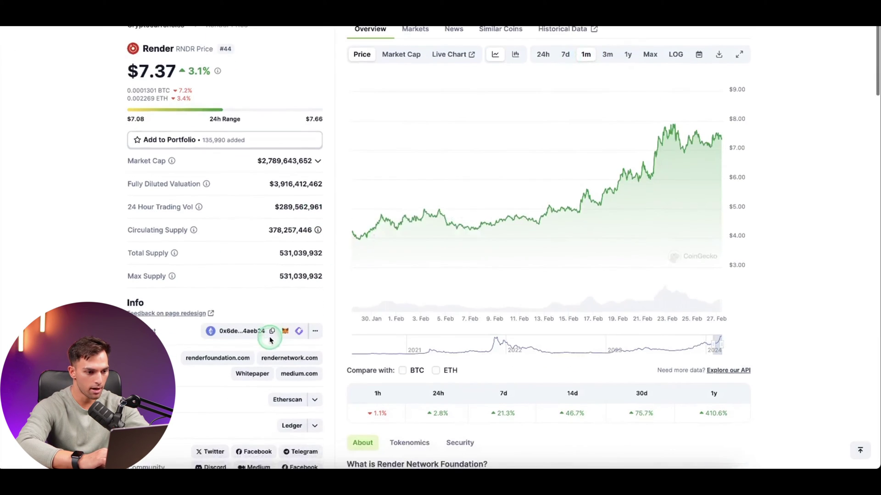
pyautogui.click(252, 371)
pyautogui.scroll(-1, 252, 372)
pyautogui.click(135, 276)
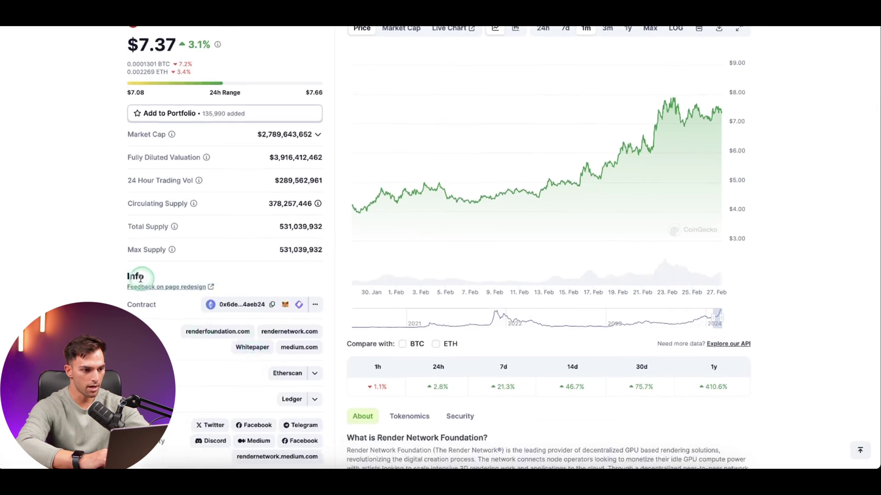
pyautogui.click(168, 304)
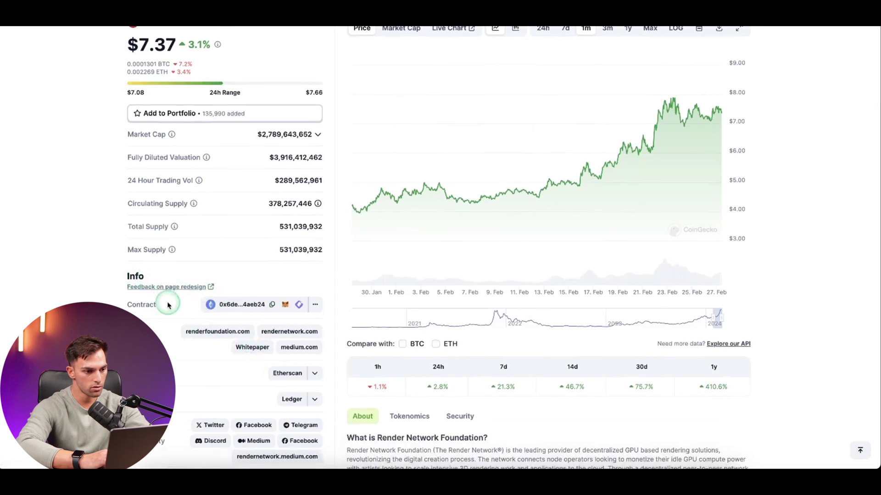
pyautogui.click(271, 305)
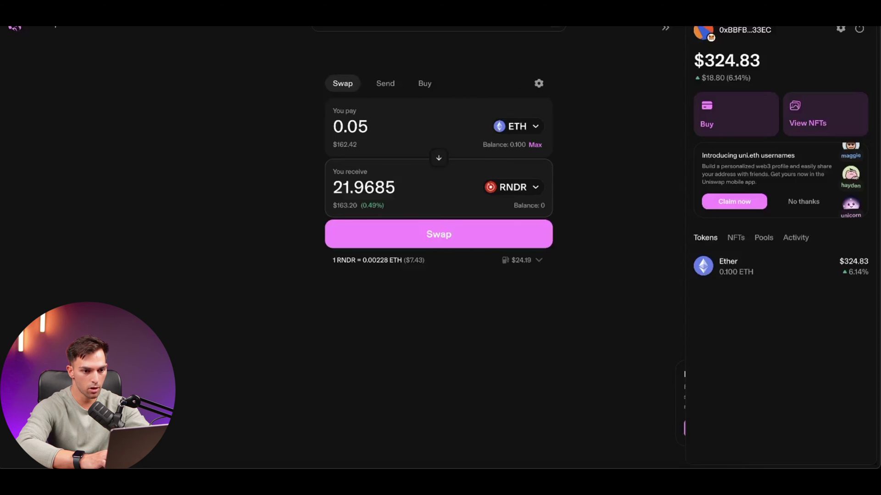
pyautogui.click(507, 185)
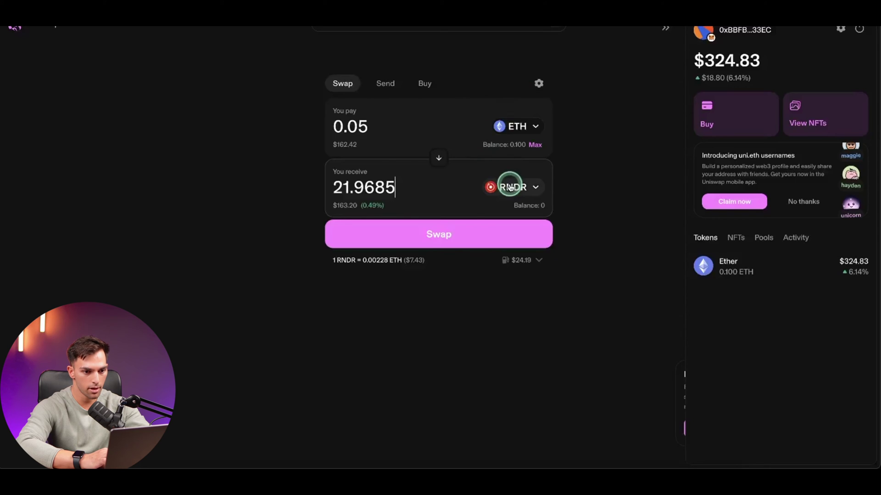
pyautogui.click(413, 109)
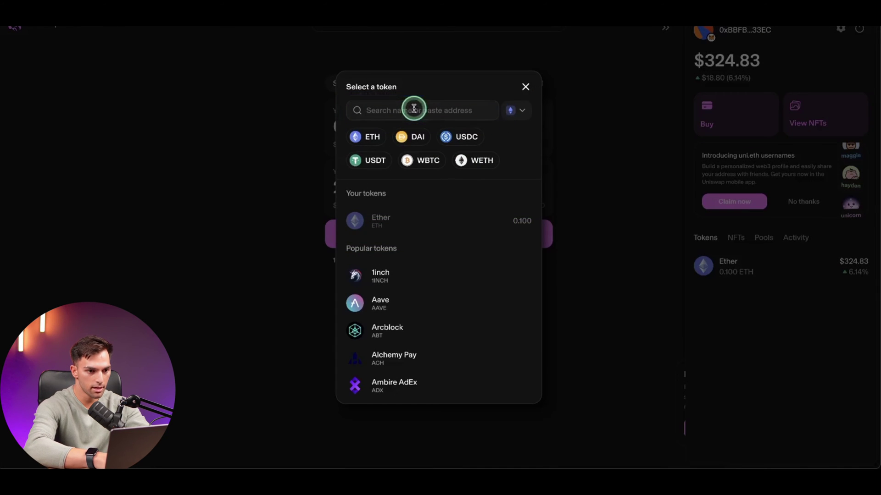
pyautogui.press('super+v')
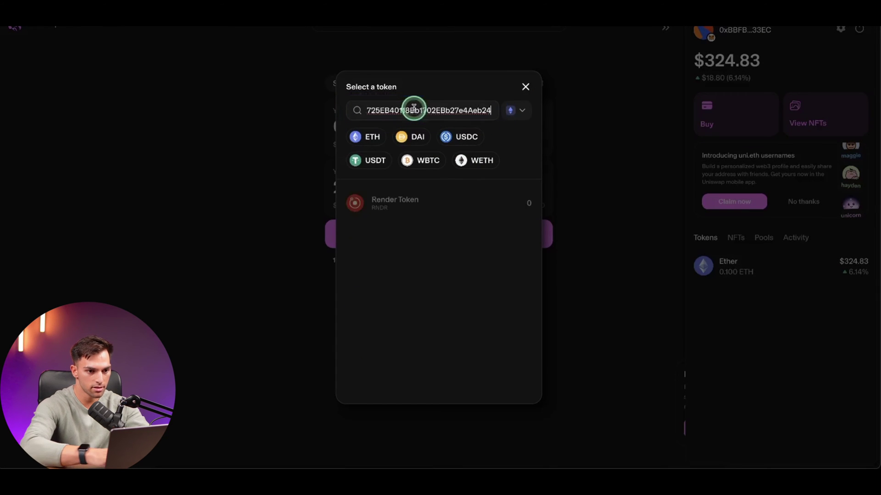
pyautogui.click(403, 205)
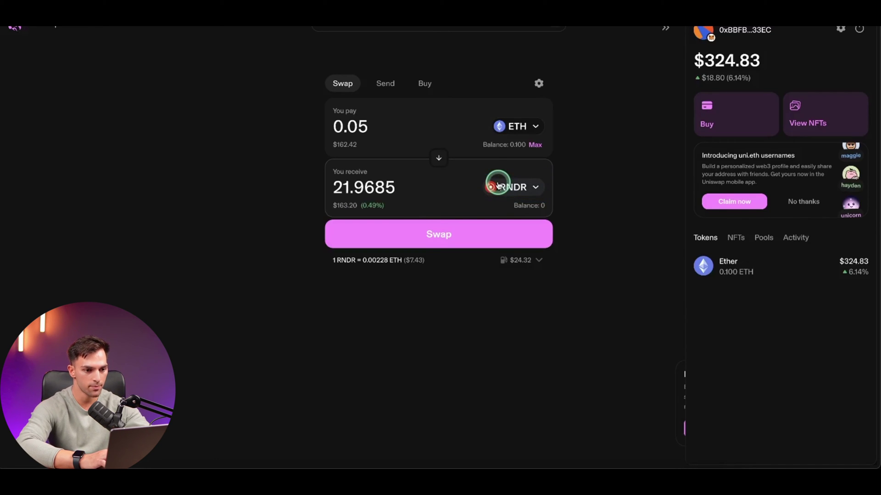
# Expand swap details showing 5% max slippage, 20.9224 RNDR minimum and $24.32 network cost.
pyautogui.click(538, 261)
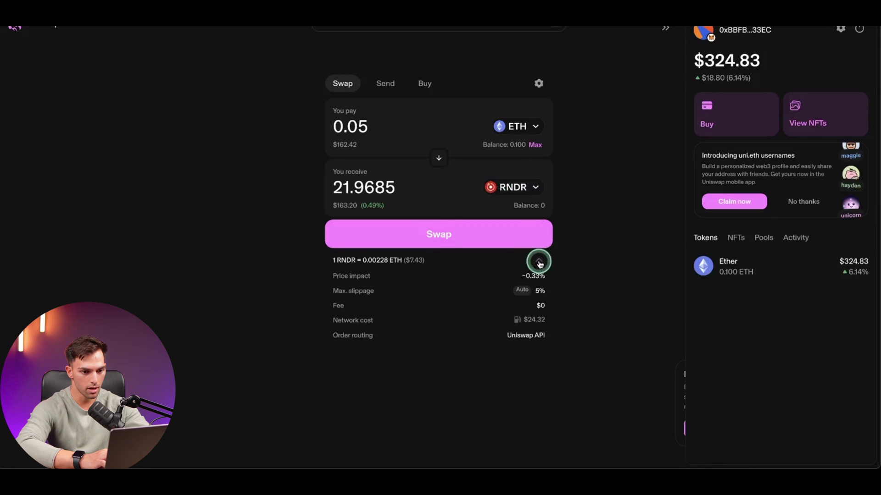
pyautogui.moveTo(529, 320)
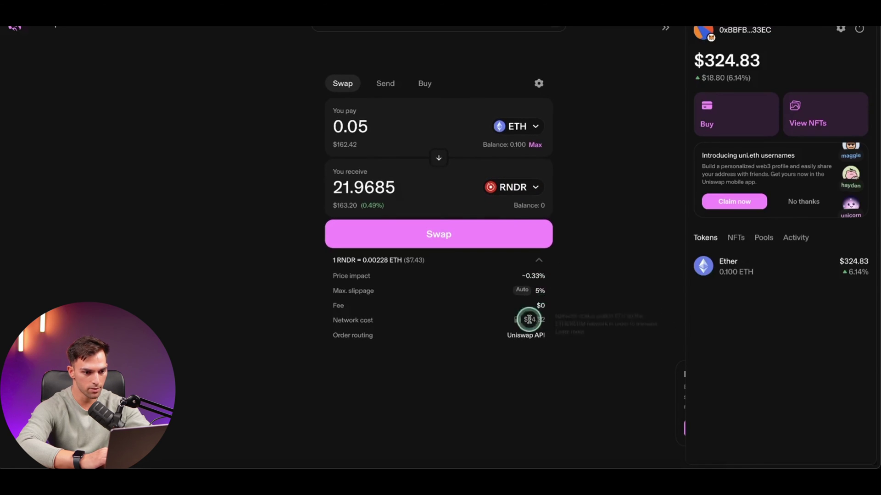
pyautogui.moveTo(540, 293)
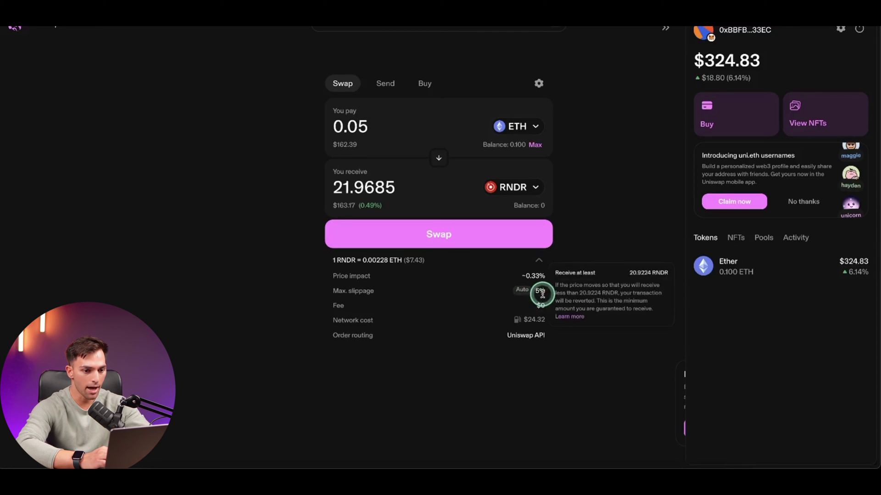
pyautogui.click(539, 86)
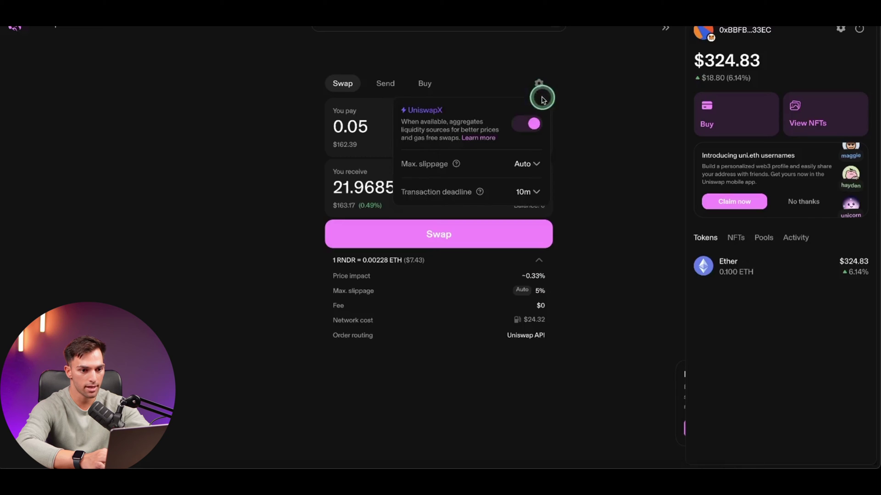
pyautogui.click(534, 165)
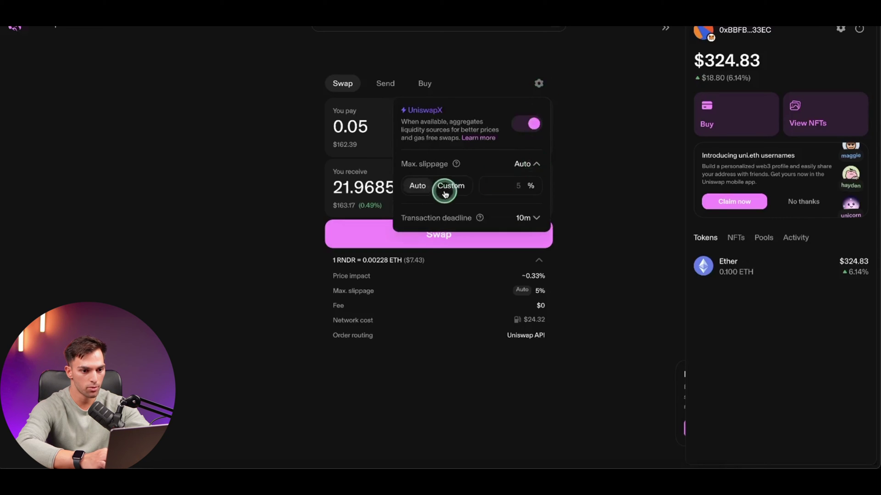
pyautogui.click(445, 192)
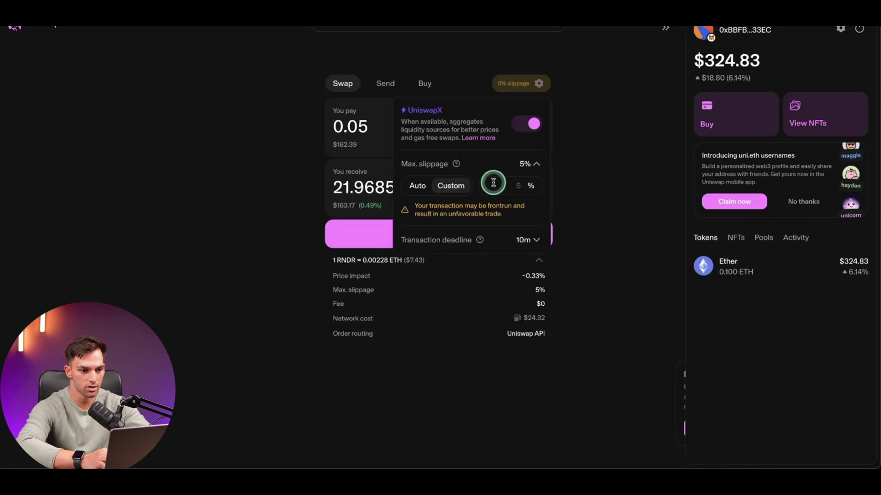
pyautogui.click(415, 187)
pyautogui.click(403, 305)
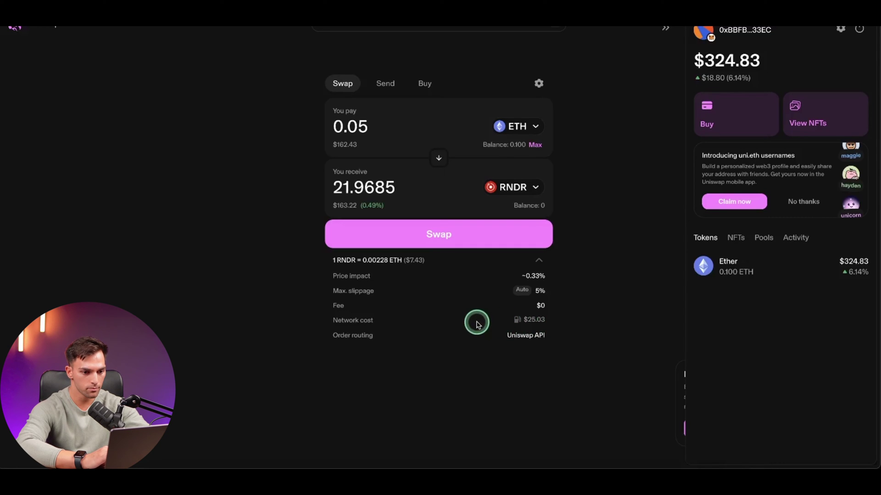
# Review and confirm the 0.05 ETH to RNDR swap, approving it in MetaMask.
pyautogui.click(459, 239)
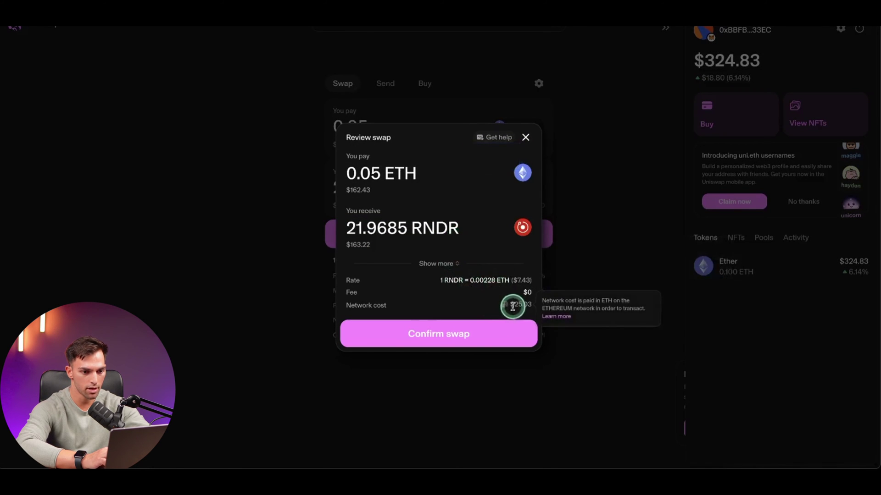
pyautogui.click(489, 330)
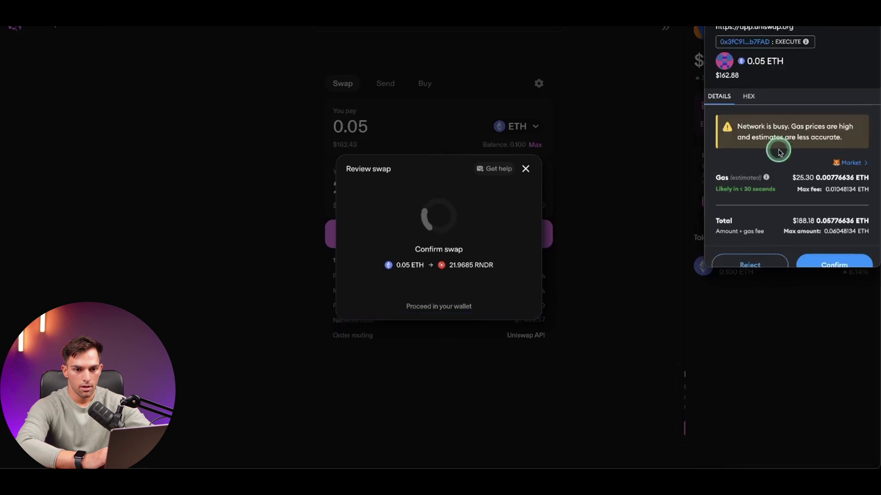
pyautogui.scroll(-1, 778, 151)
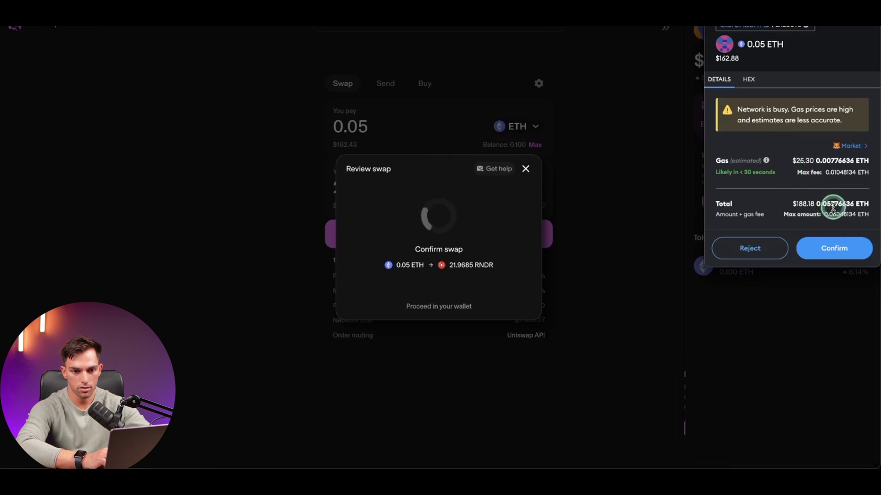
pyautogui.click(839, 249)
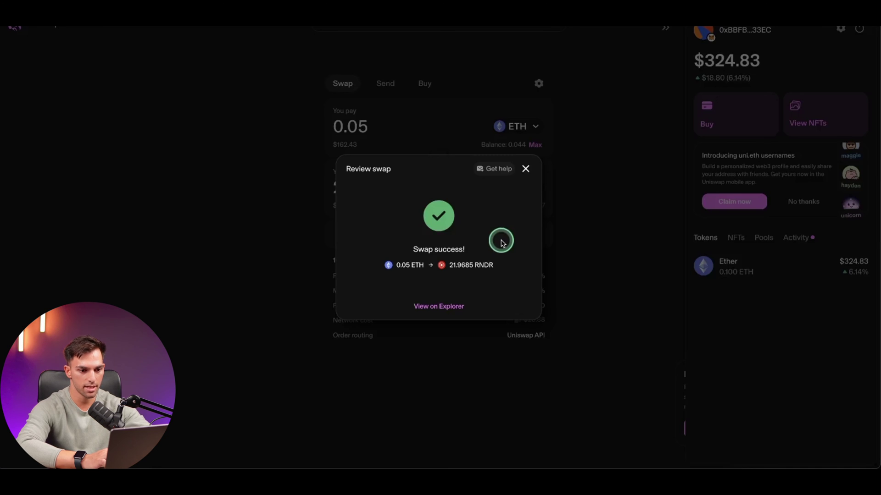
# Open the swap transaction on Etherscan and review its Success status in block 19318120.
pyautogui.click(444, 307)
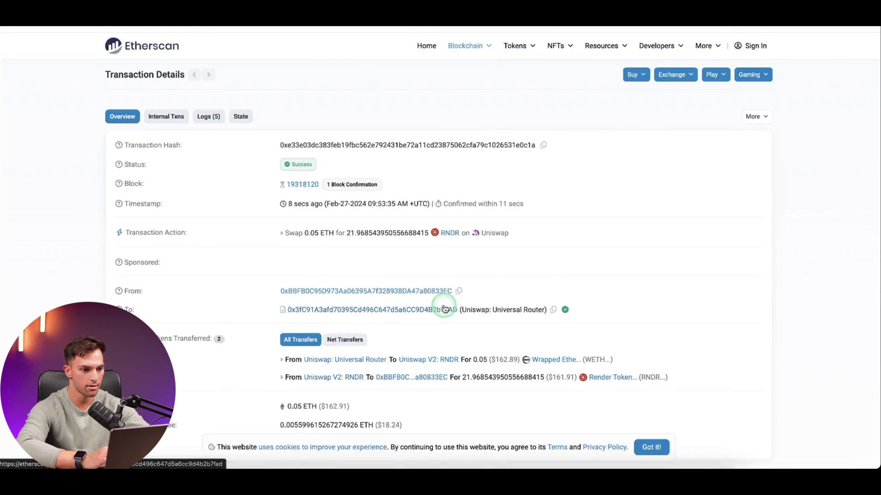
pyautogui.scroll(-3, 401, 337)
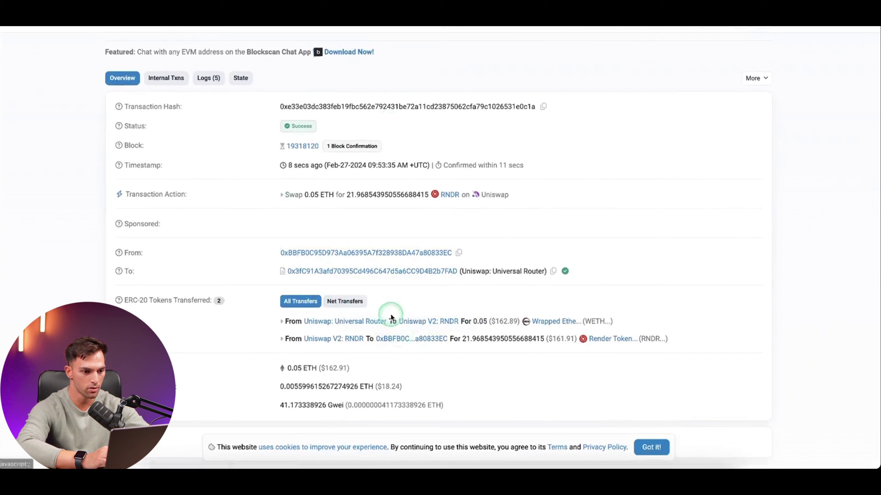
pyautogui.scroll(-2, 472, 344)
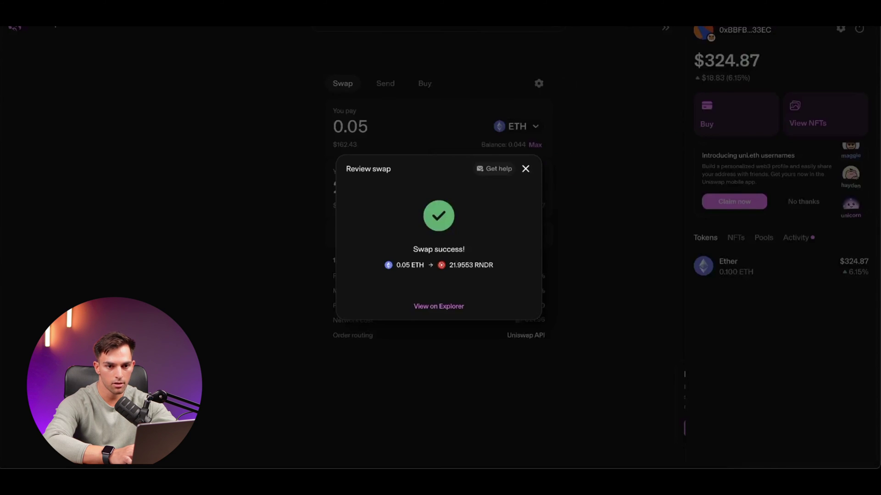
# Check MetaMask's activity and 0.0444 ETH balance, then copy RNDR's contract address from CoinGecko.
pyautogui.click(775, 23)
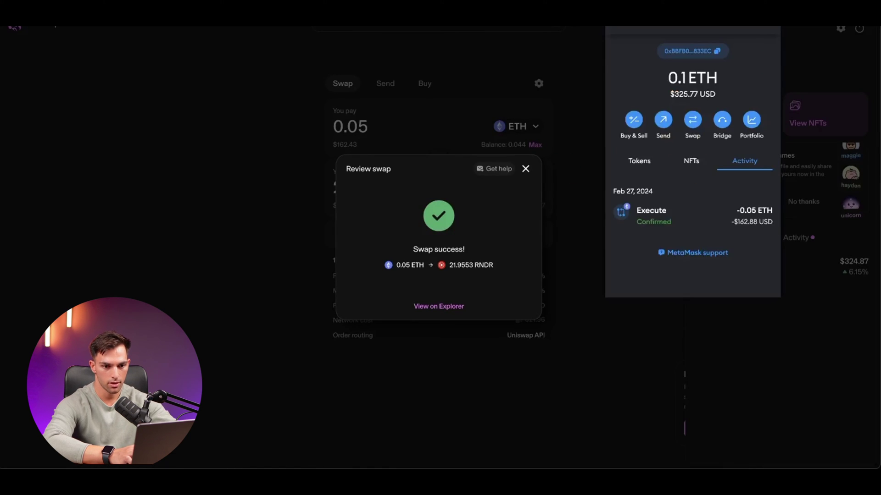
pyautogui.click(639, 160)
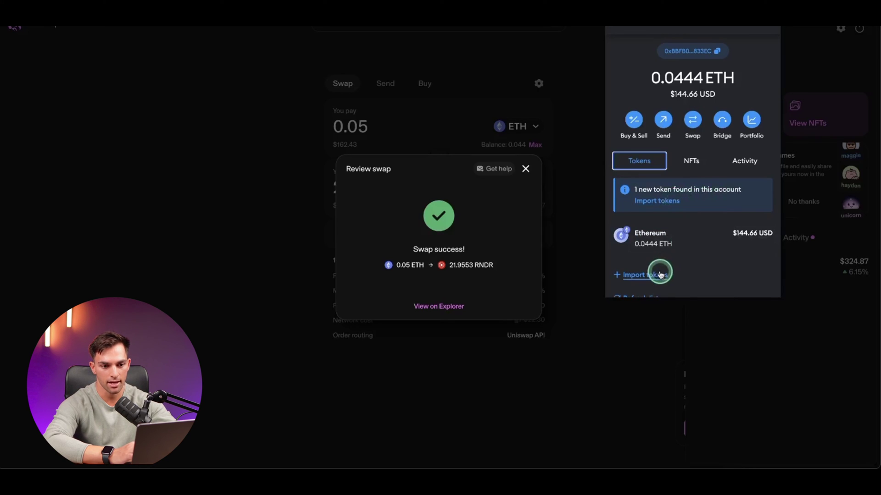
pyautogui.click(660, 274)
pyautogui.click(723, 50)
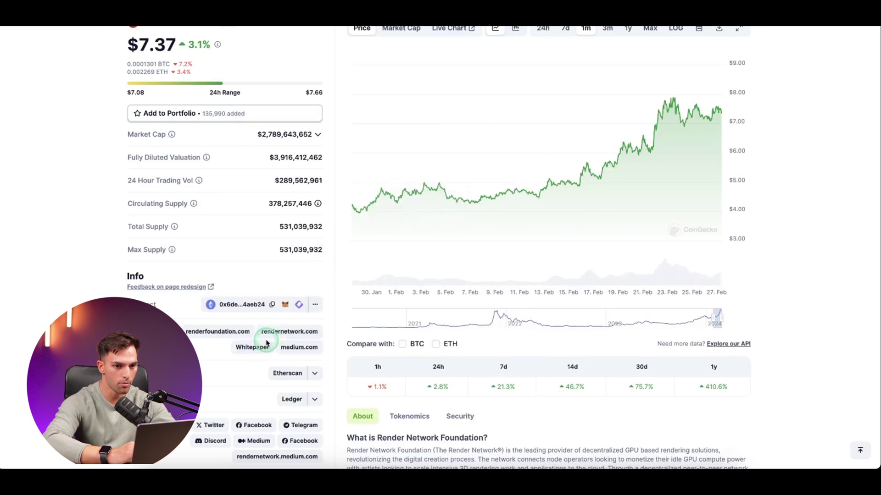
pyautogui.scroll(-1, 266, 344)
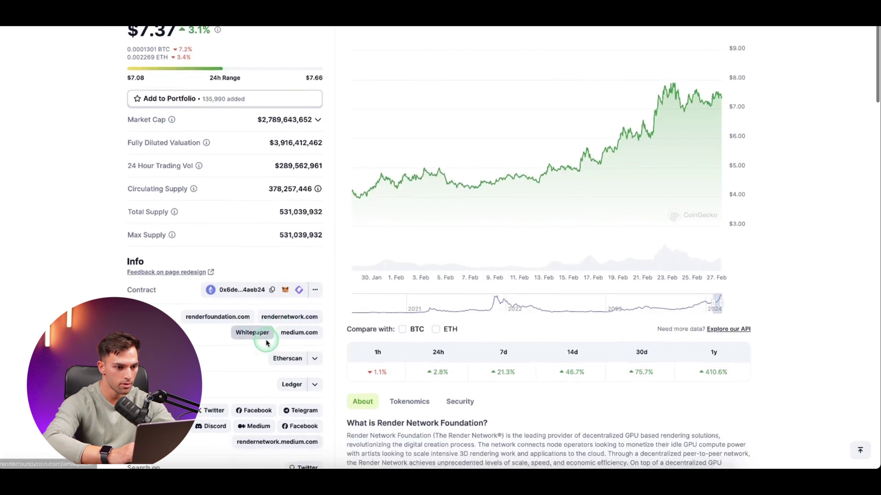
pyautogui.click(272, 290)
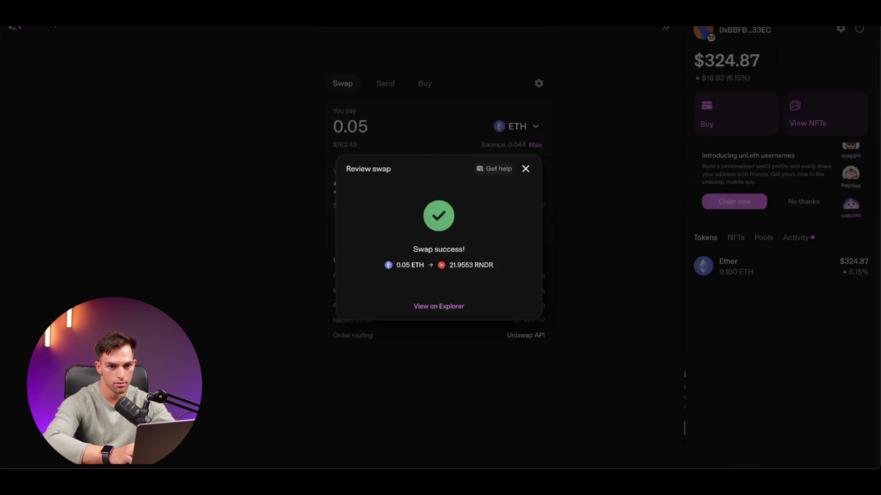
# Paste the RNDR contract address as a MetaMask custom token and import its 21.96854 balance.
pyautogui.click(770, 45)
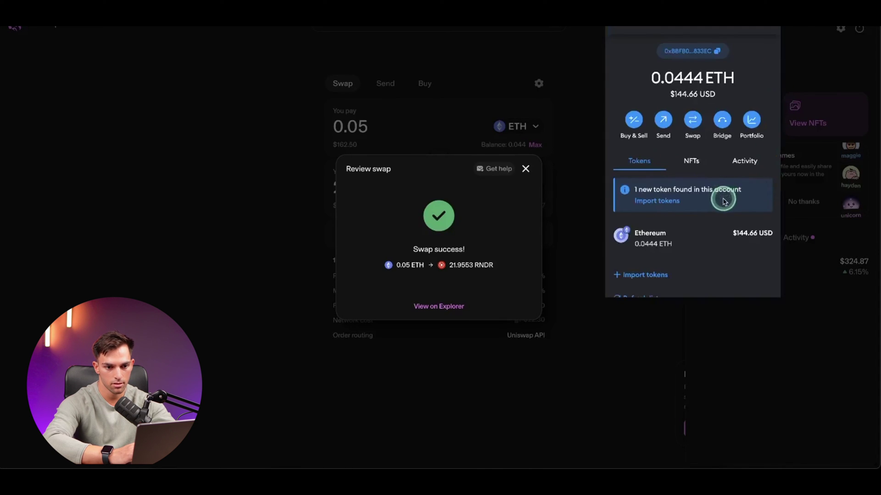
pyautogui.click(651, 281)
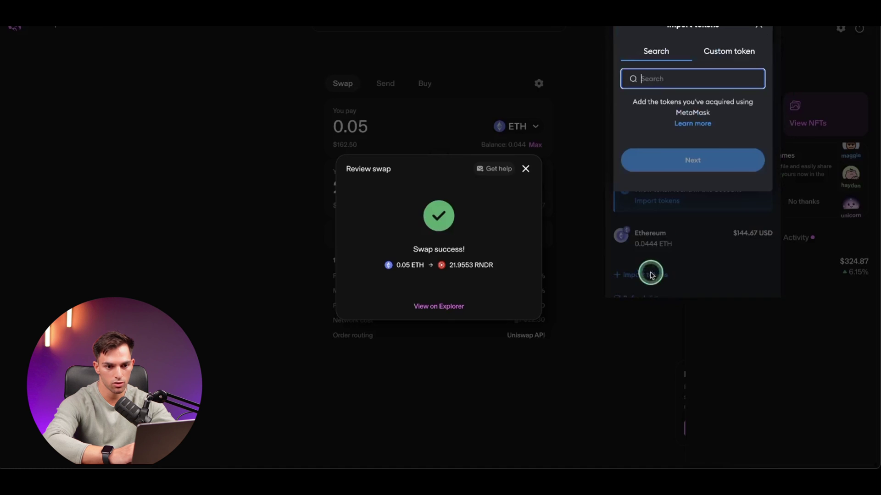
pyautogui.click(737, 54)
pyautogui.press('super+v')
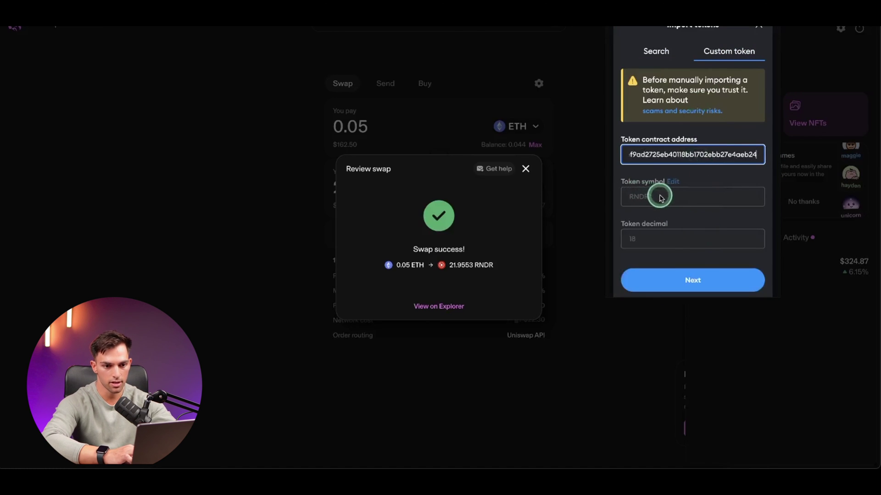
pyautogui.scroll(-1, 668, 242)
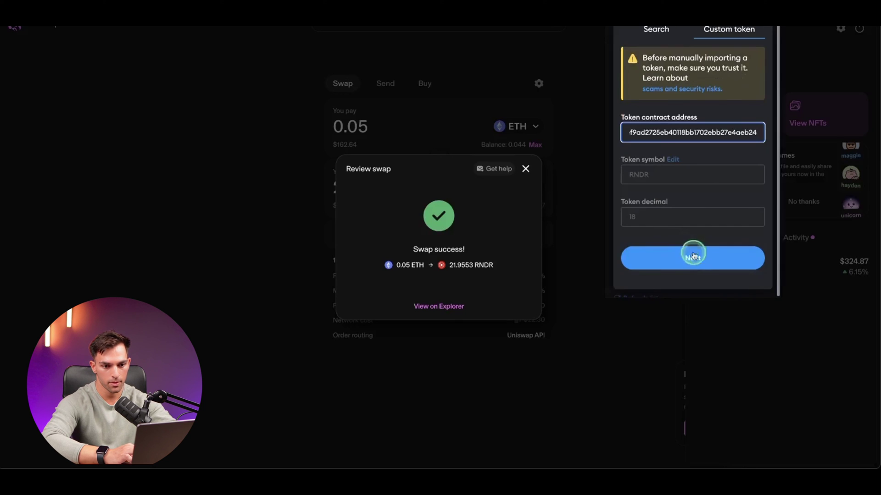
pyautogui.click(695, 256)
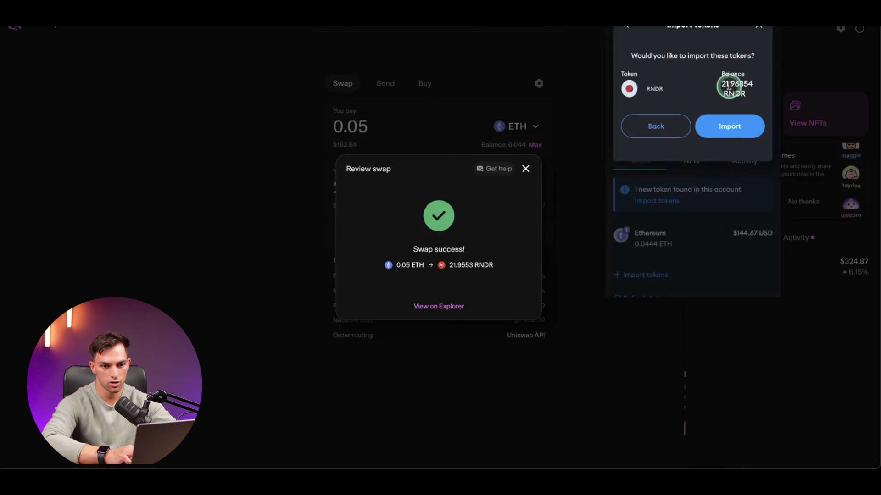
pyautogui.click(738, 126)
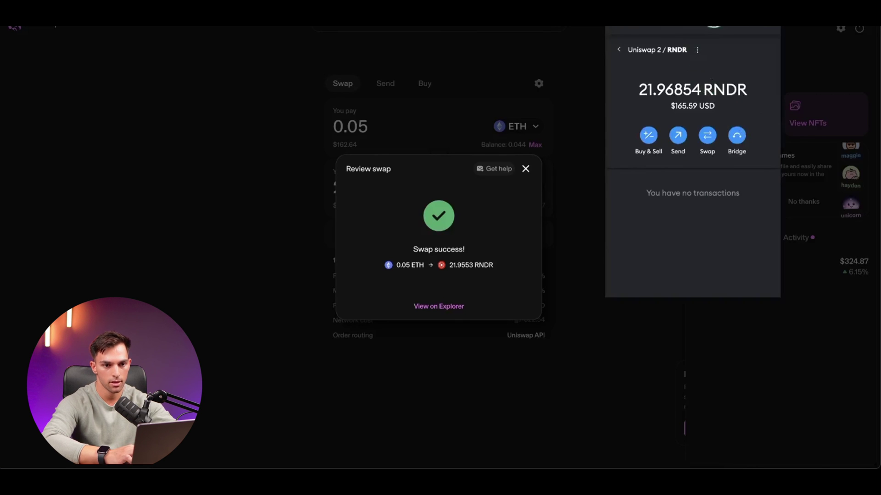